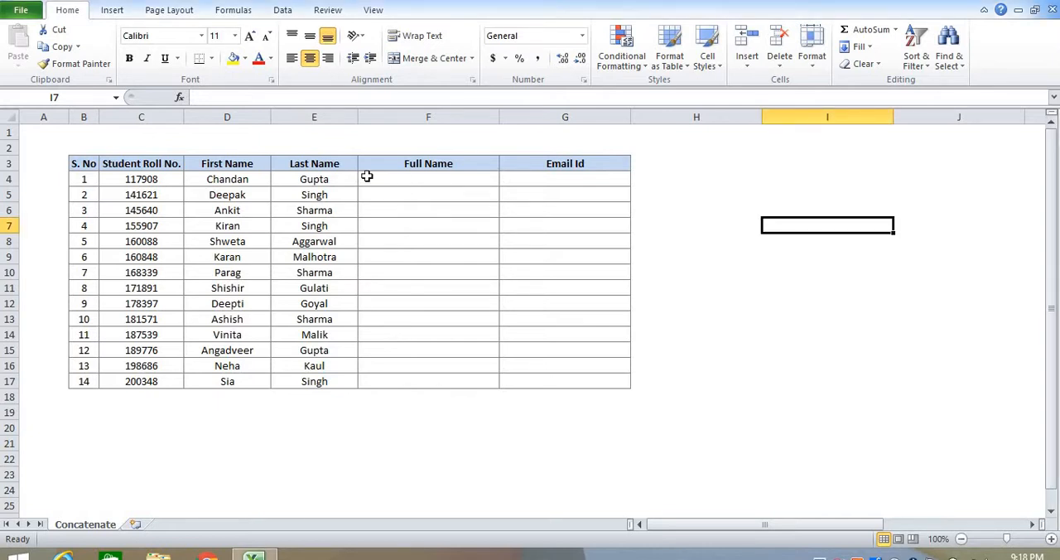
# - Enter the formula =CONCATENATE(D4, " ", E4) in cell F4 to join the first and last name with a space
pyautogui.click(241, 116)
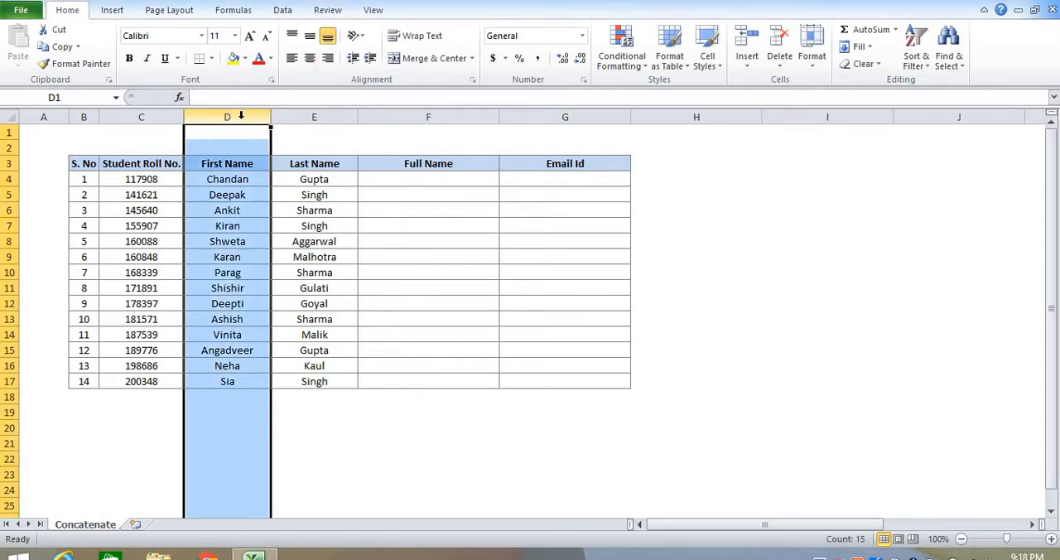
pyautogui.click(316, 117)
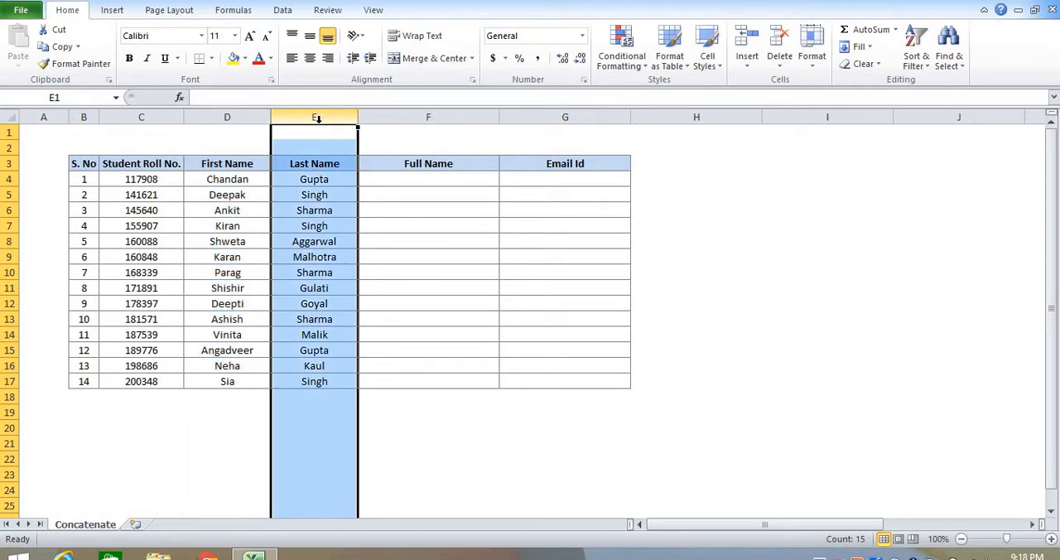
pyautogui.click(390, 180)
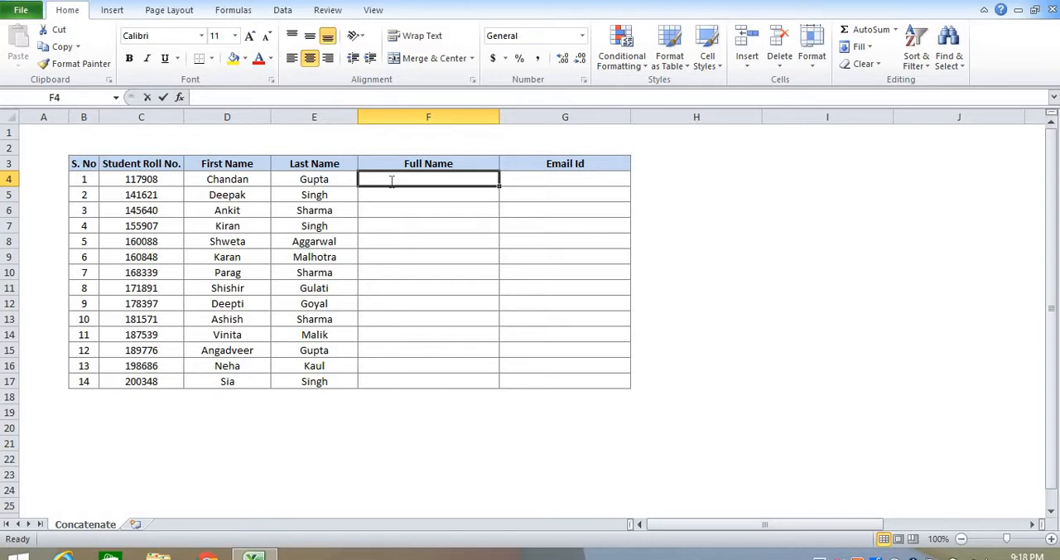
pyautogui.write('=con')
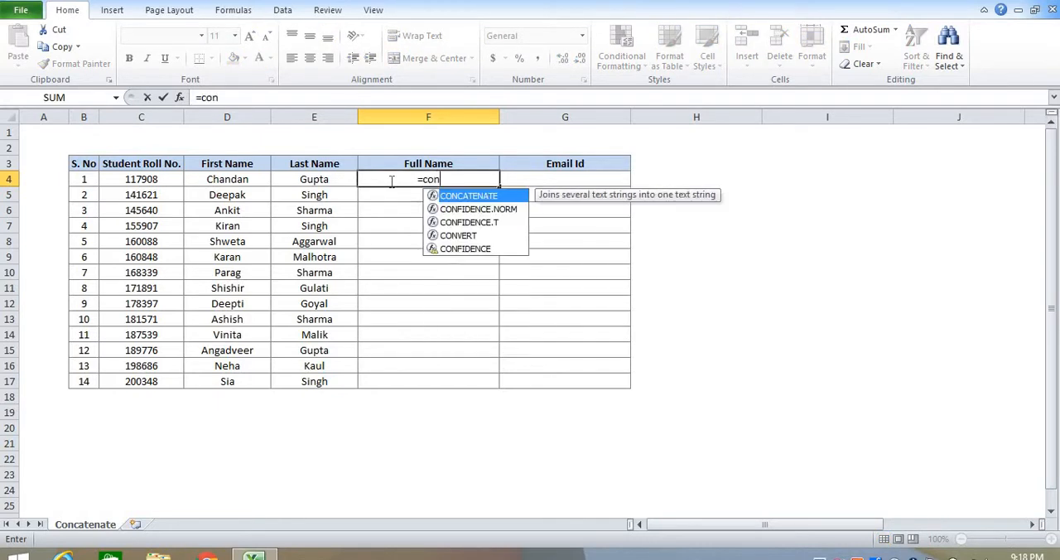
pyautogui.press('Tab')
pyautogui.click(246, 178)
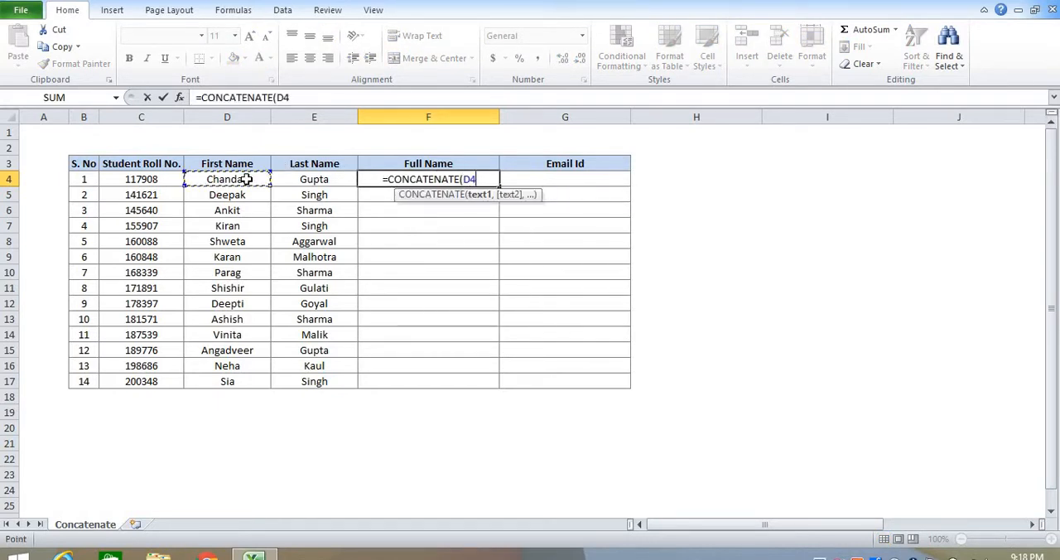
pyautogui.write(',')
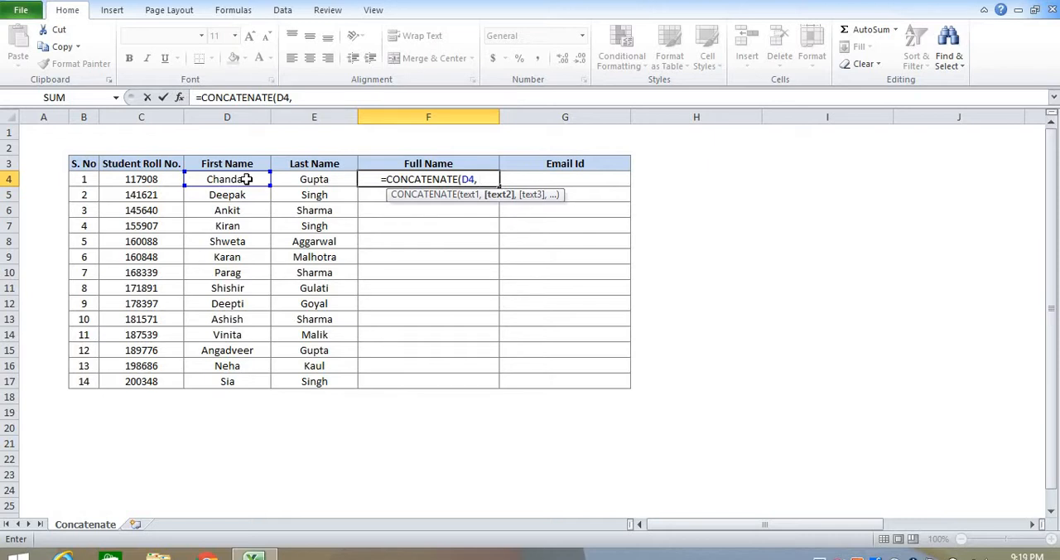
pyautogui.write('"')
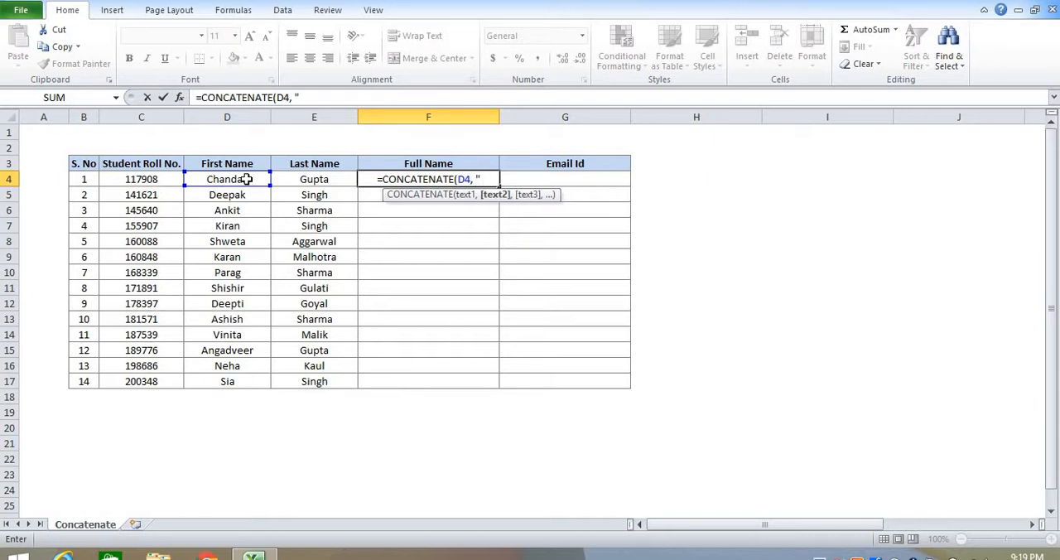
pyautogui.write(' ",')
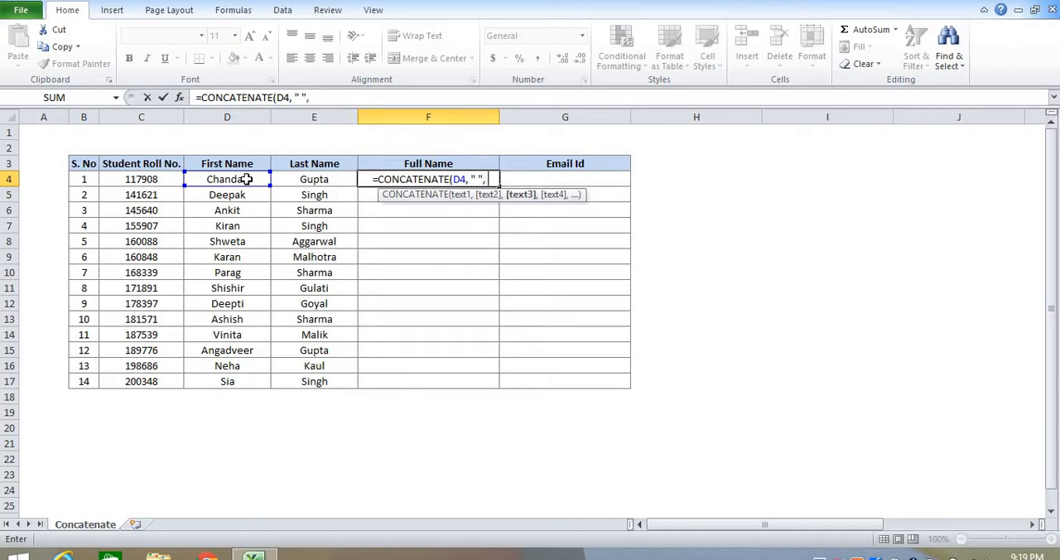
pyautogui.click(316, 178)
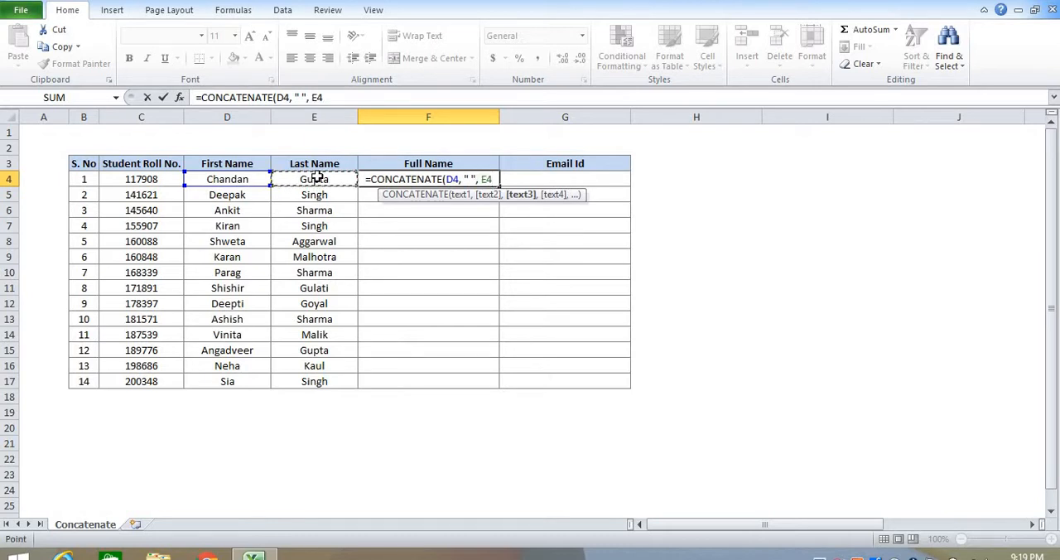
pyautogui.write(')')
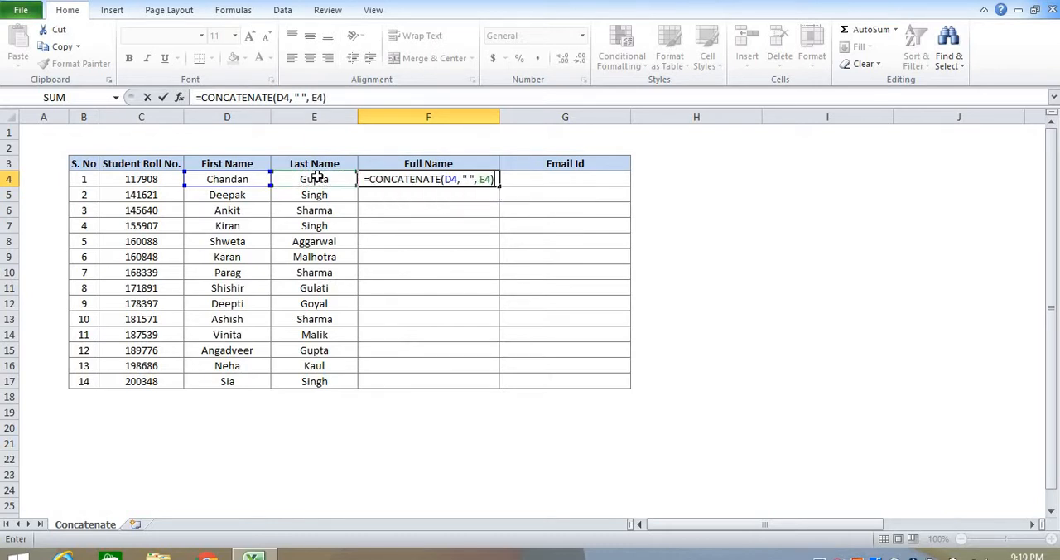
pyautogui.press('Return')
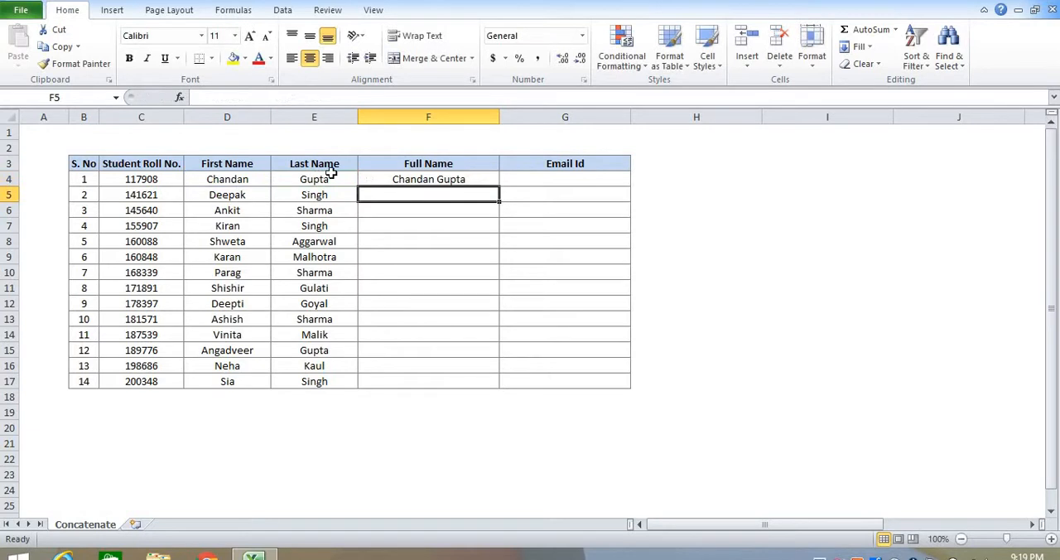
# - Fill the CONCATENATE formula from F4 down to F17, and clear the contents of the filled Full Name range
pyautogui.click(477, 179)
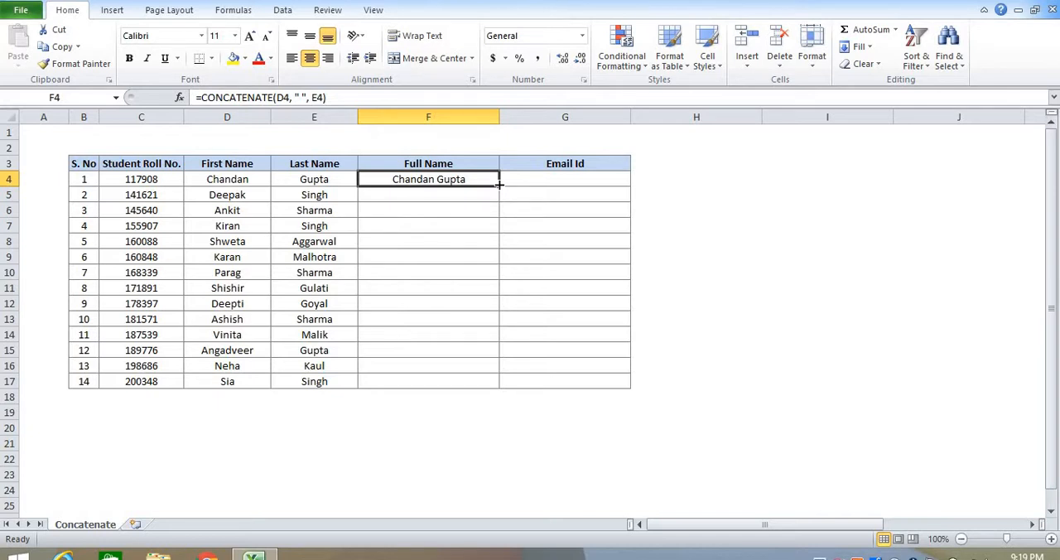
pyautogui.doubleClick(500, 184)
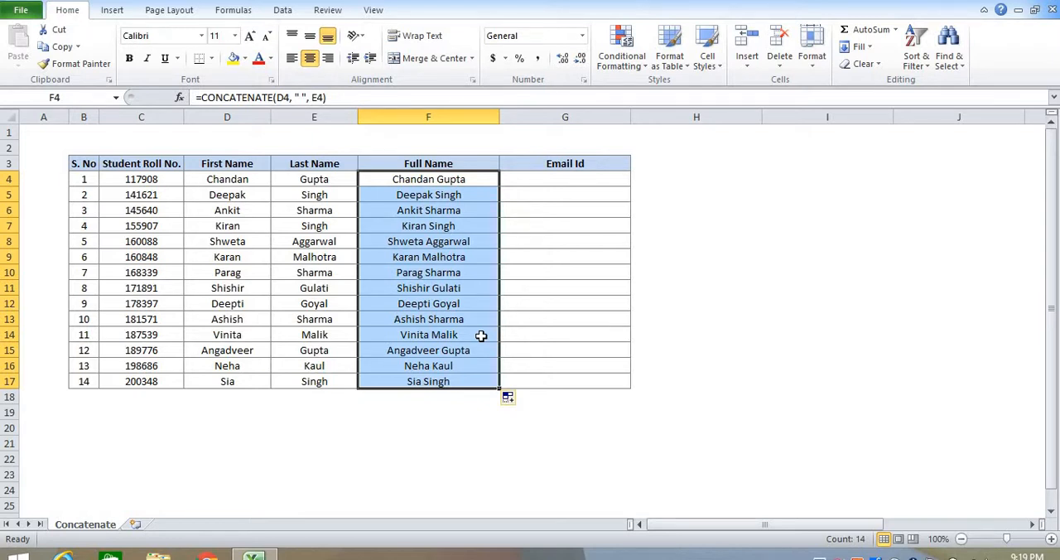
pyautogui.press('Delete')
# - Enter =D4&" "&E4 in cell F4 and fill it down the Full Name column to F17
pyautogui.click(443, 180)
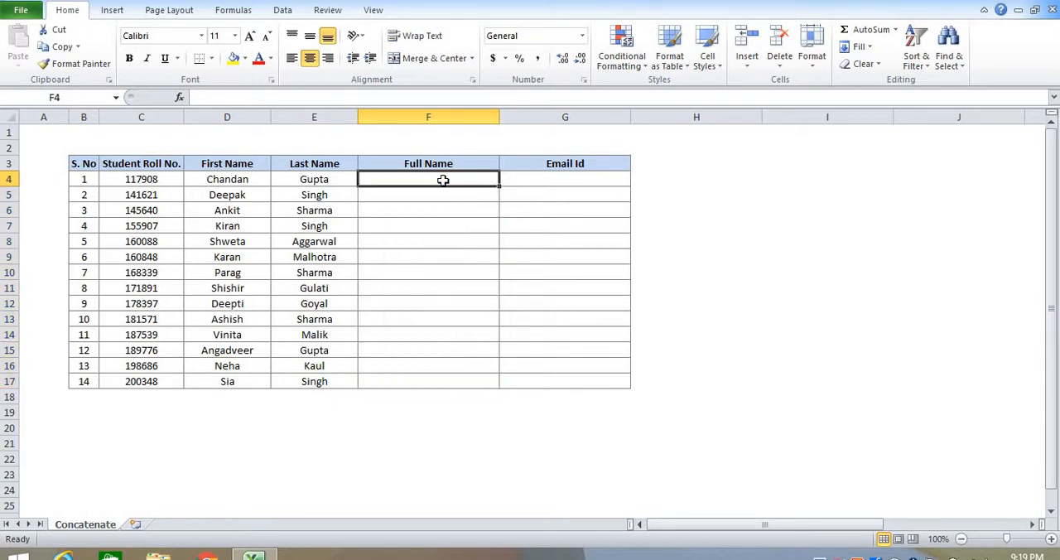
pyautogui.write('=')
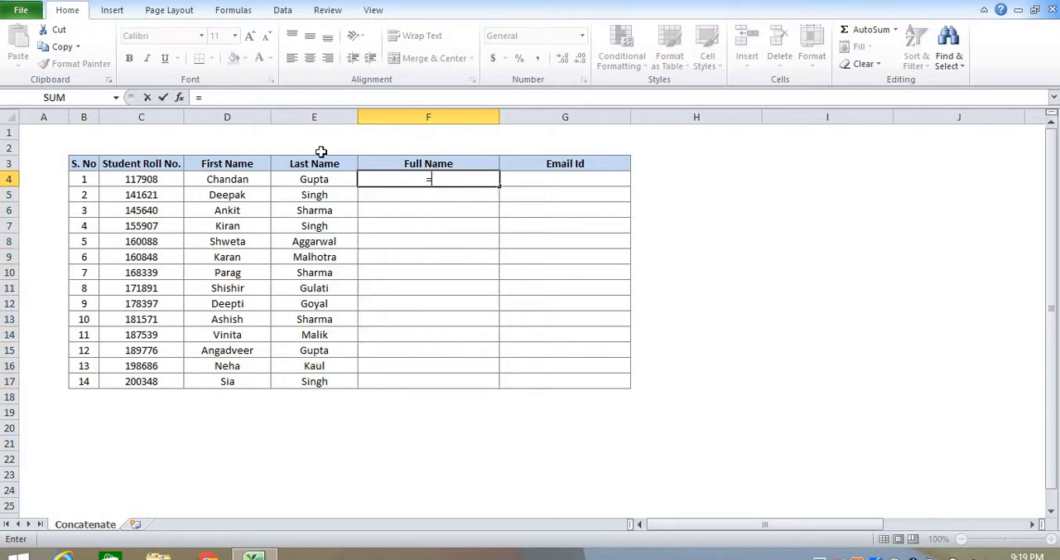
pyautogui.click(245, 178)
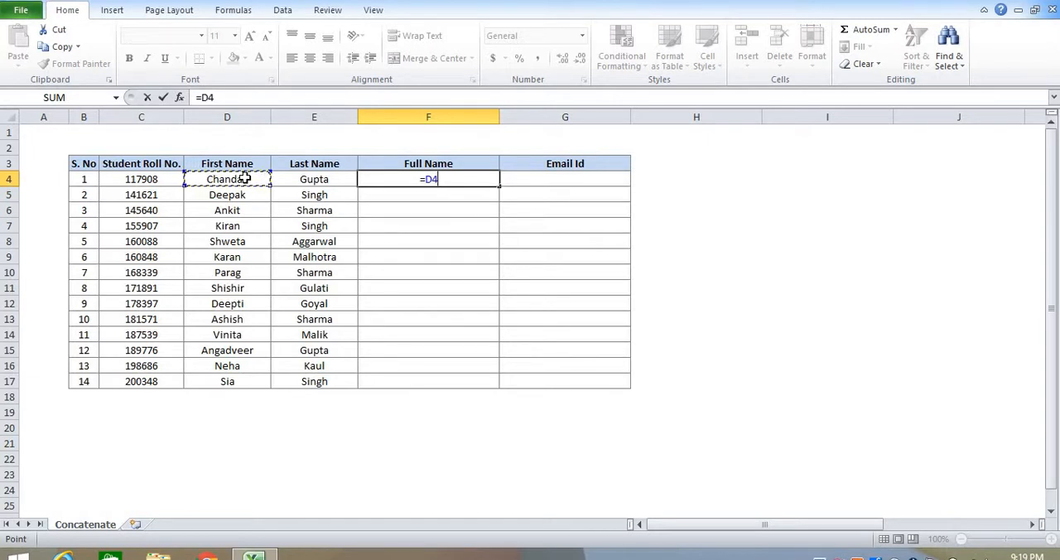
pyautogui.write('&" "&')
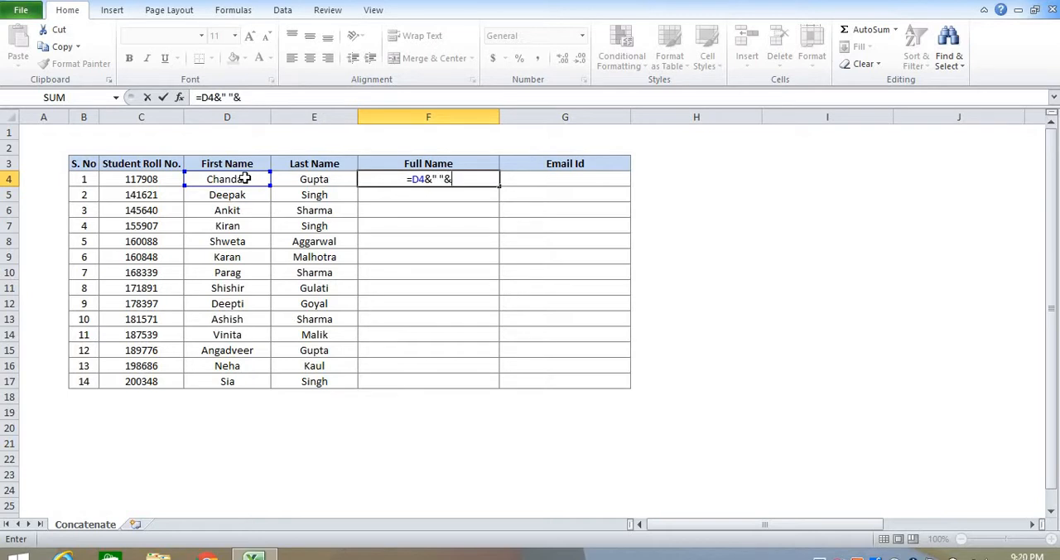
pyautogui.click(309, 177)
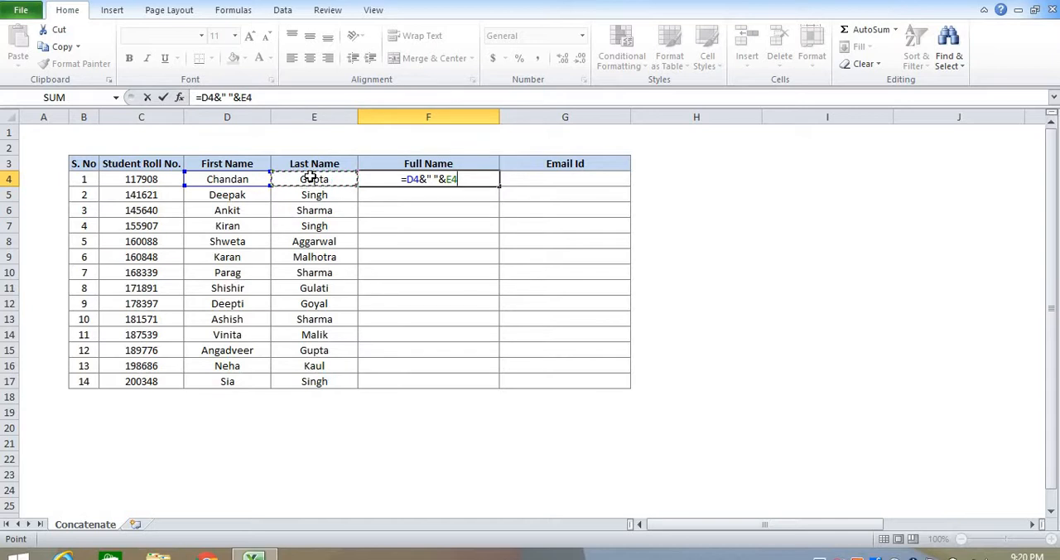
pyautogui.press('Return')
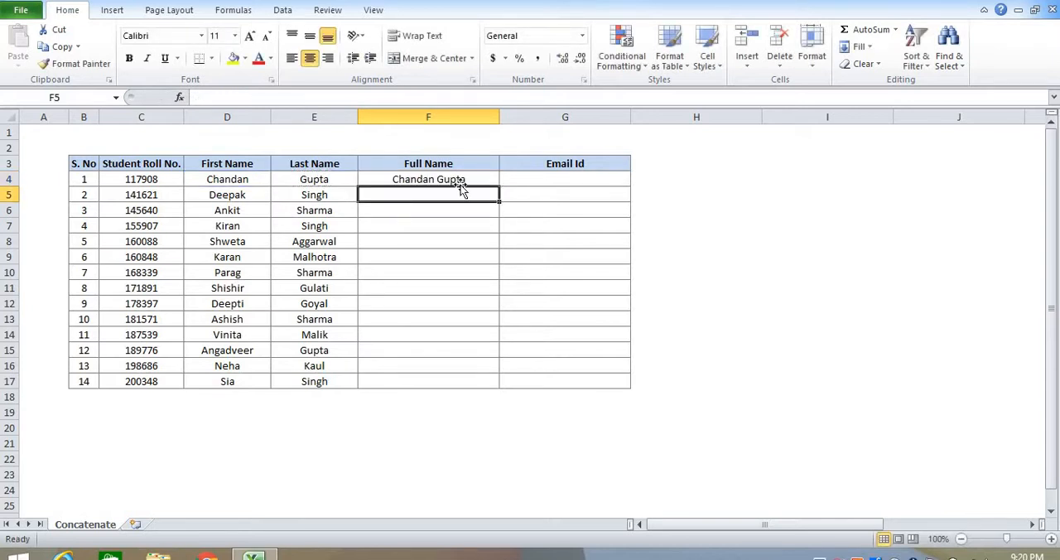
pyautogui.click(491, 175)
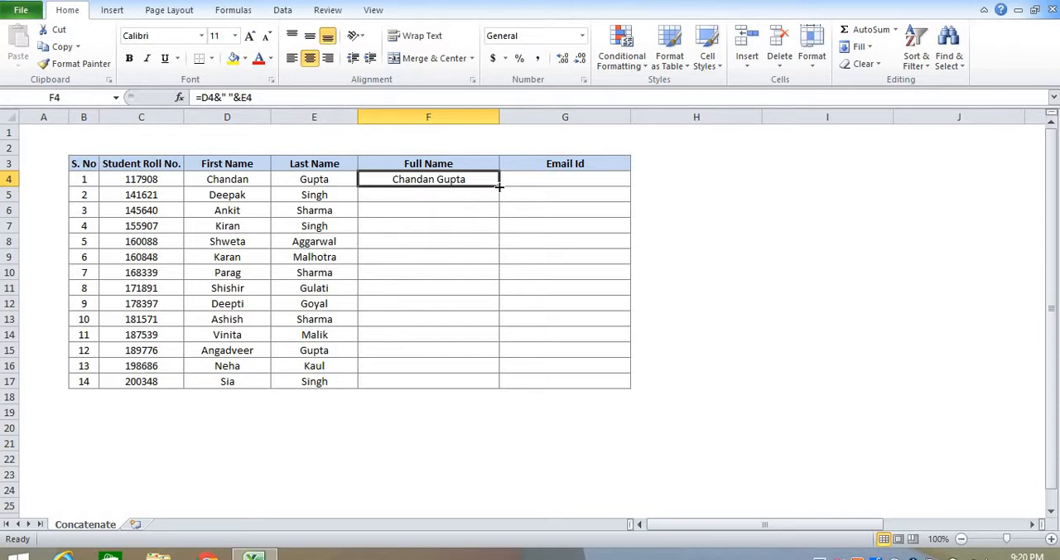
pyautogui.doubleClick(499, 187)
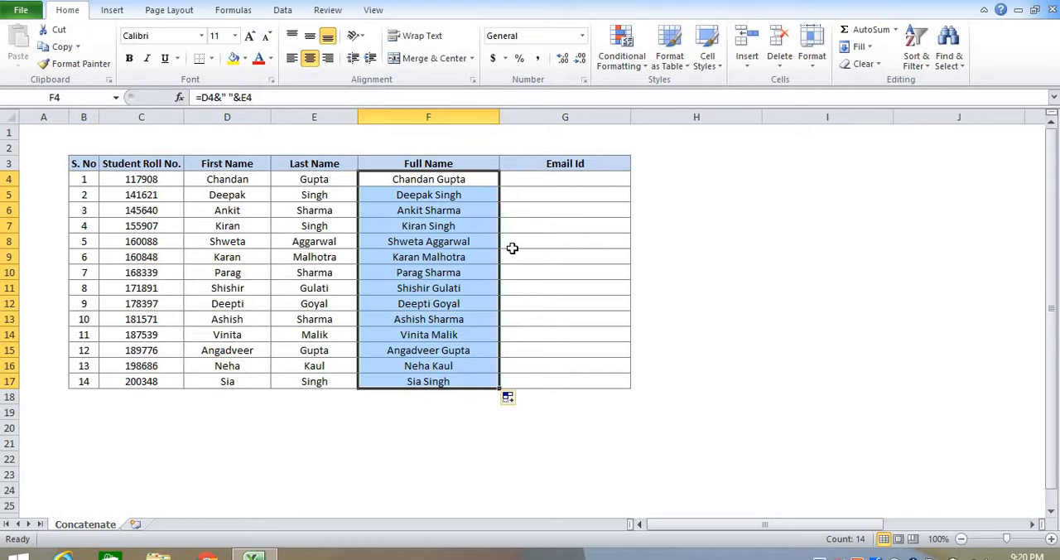
pyautogui.click(592, 186)
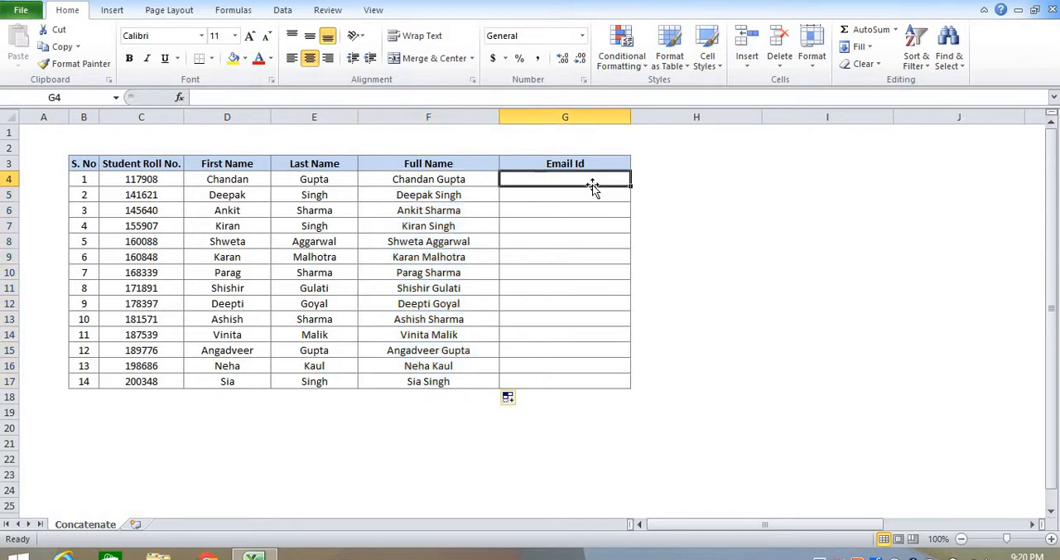
pyautogui.write('=')
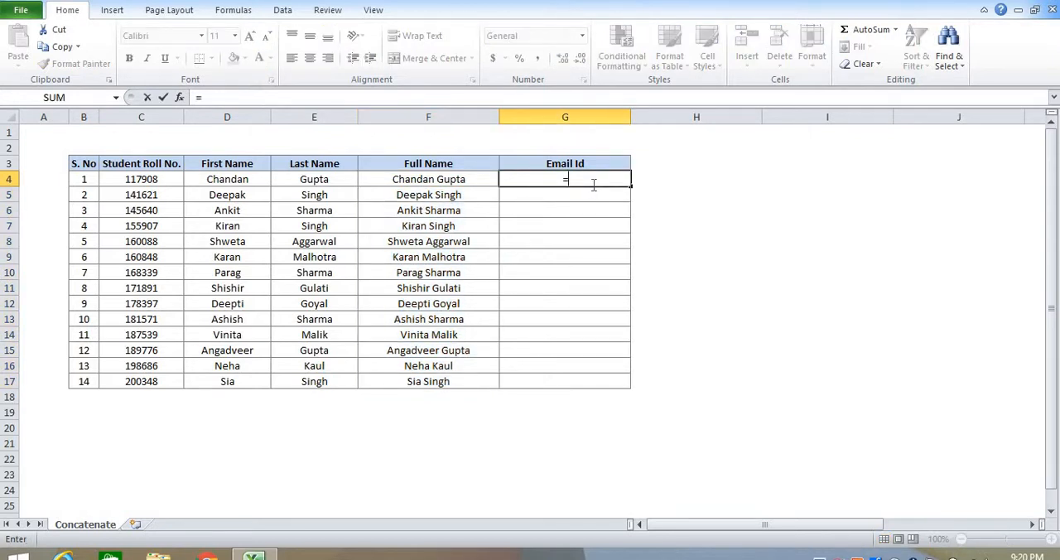
pyautogui.write('con')
pyautogui.press('Tab')
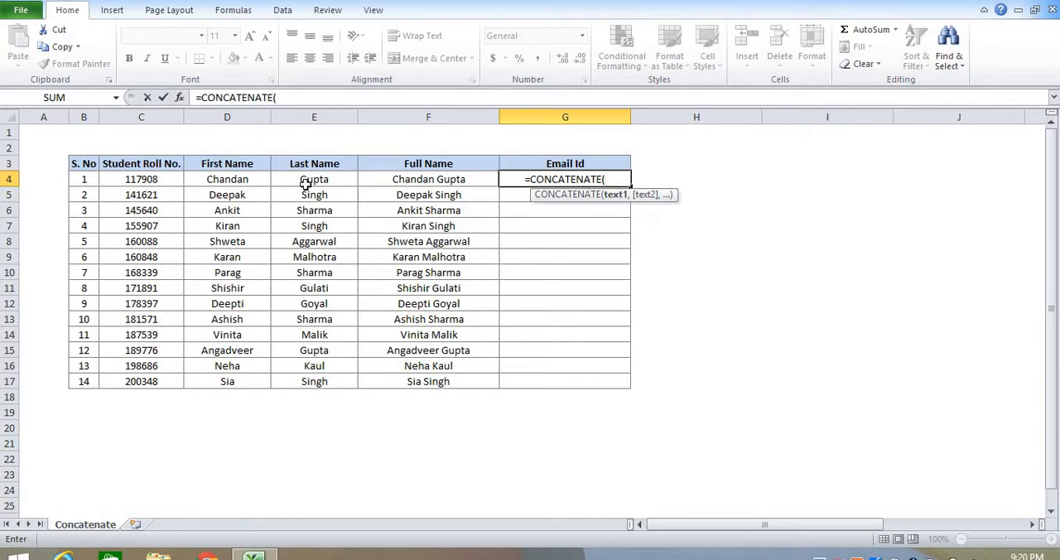
pyautogui.click(263, 179)
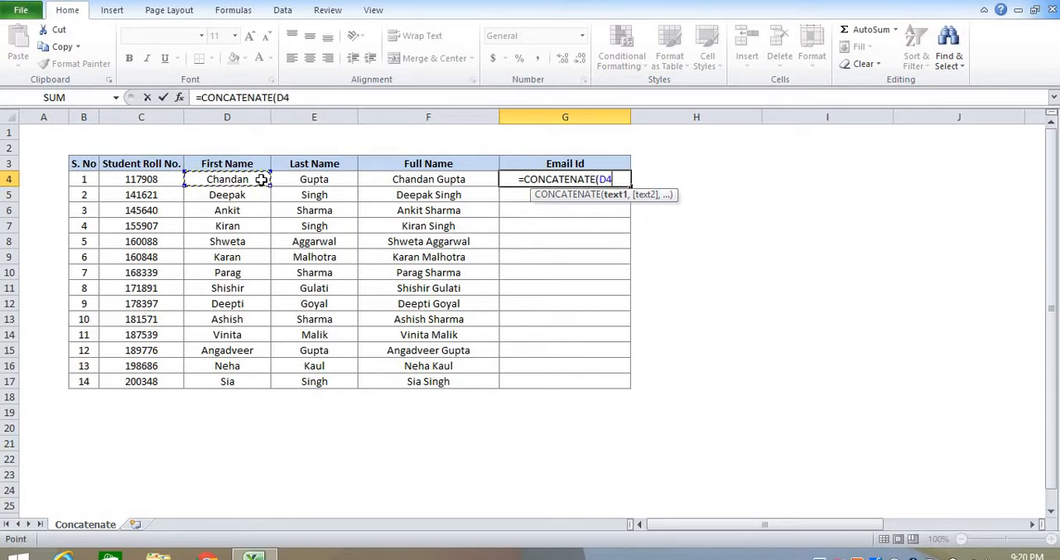
pyautogui.write(',')
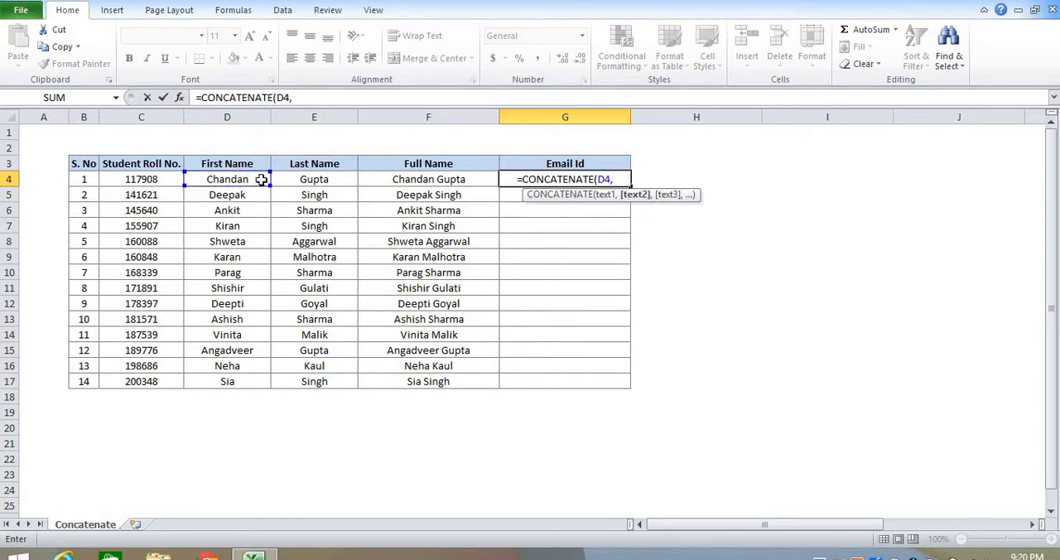
pyautogui.write(' "')
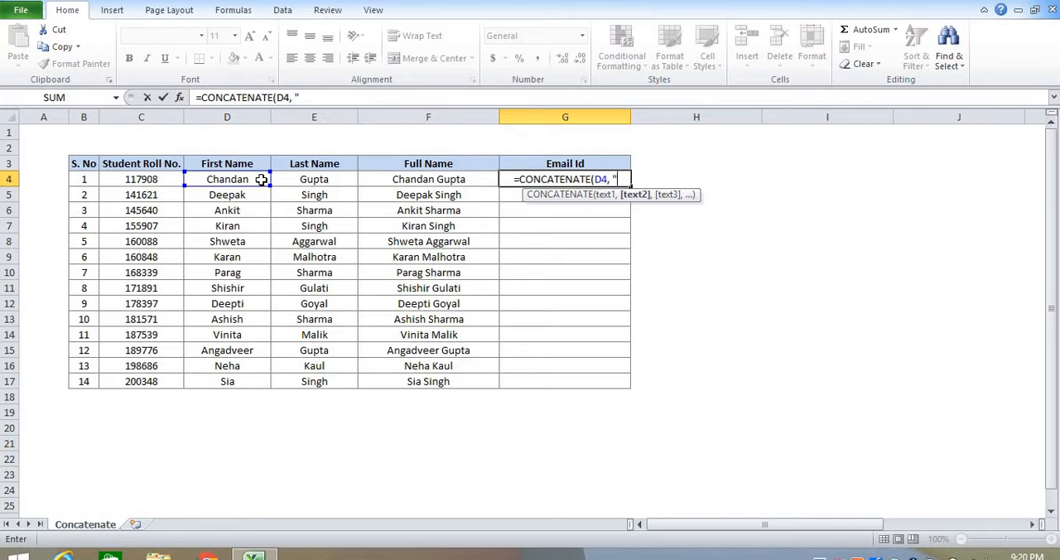
pyautogui.write('.')
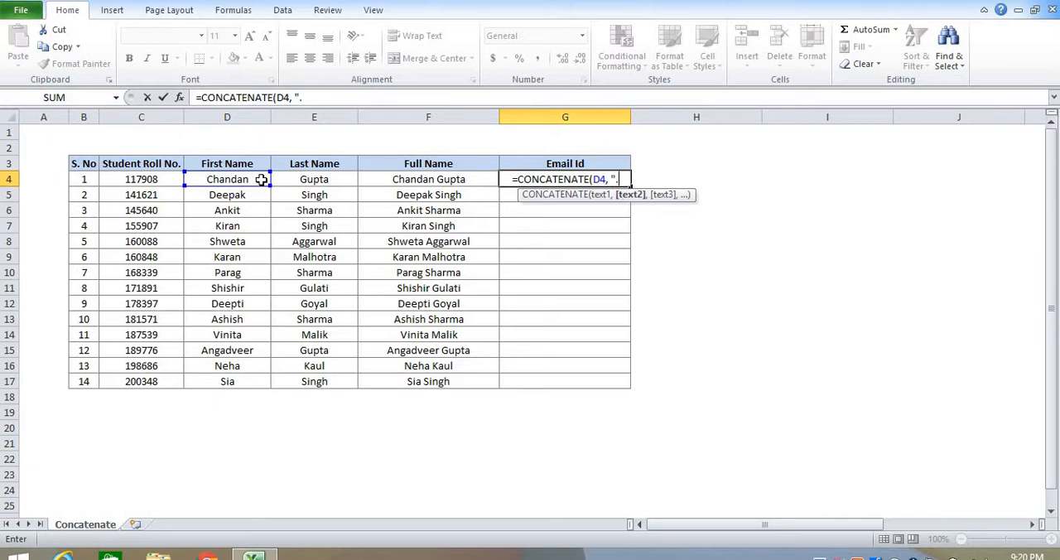
pyautogui.write('",')
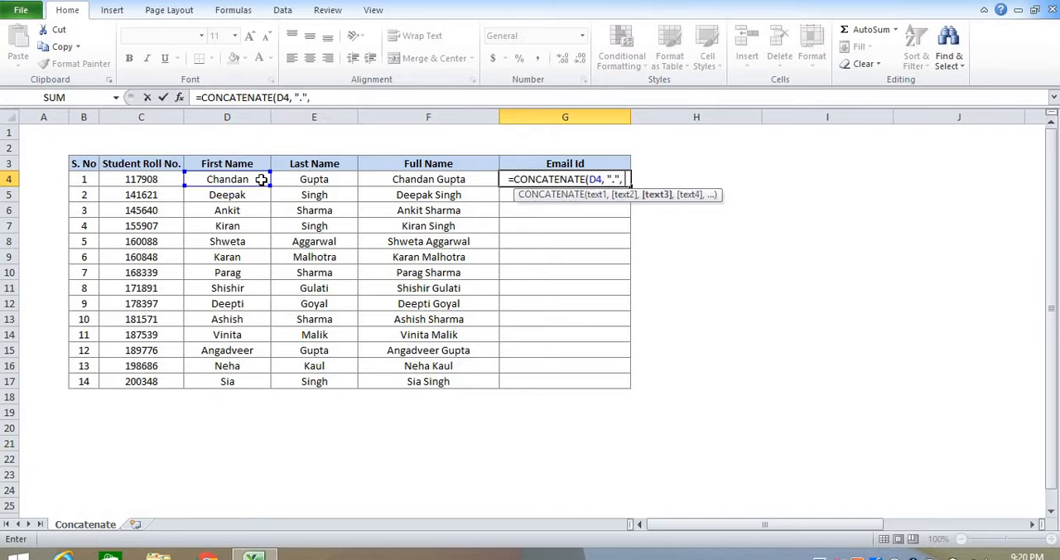
pyautogui.click(288, 178)
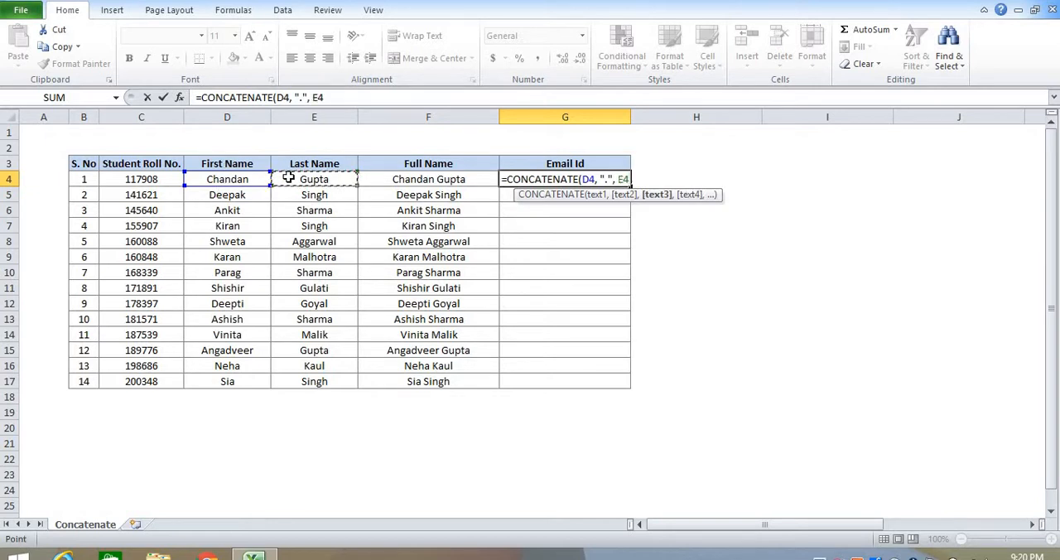
pyautogui.write(',')
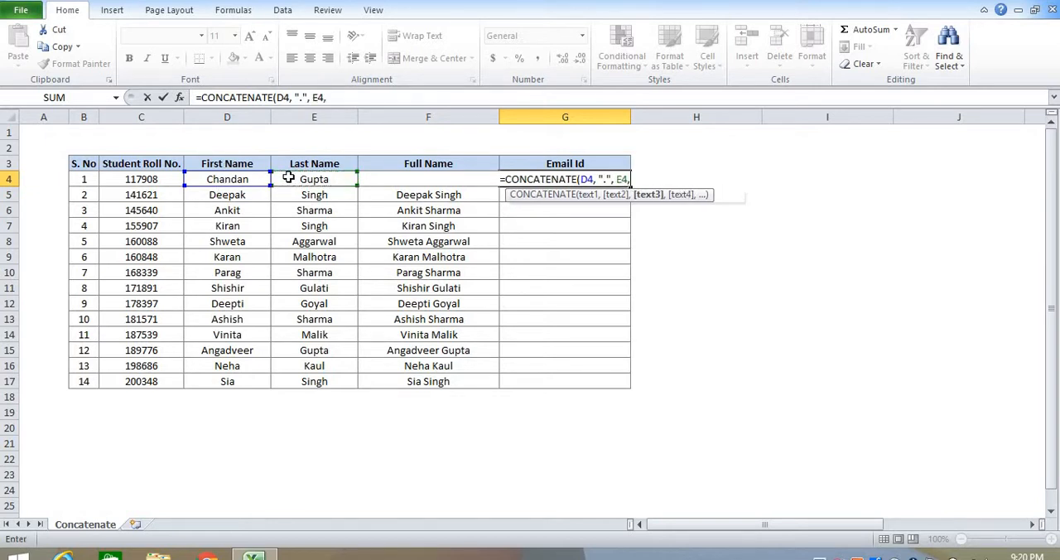
pyautogui.write(' "@')
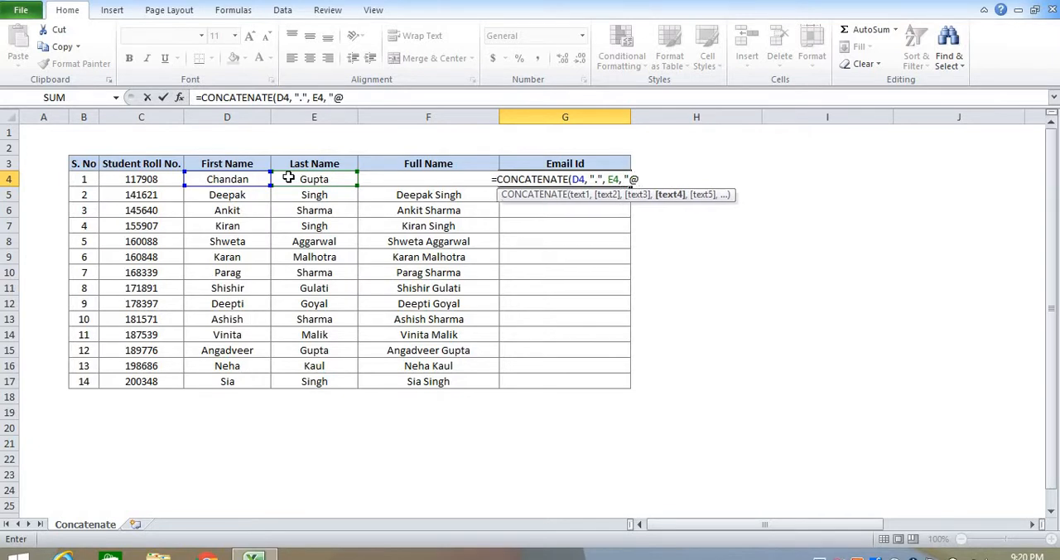
pyautogui.write('abc')
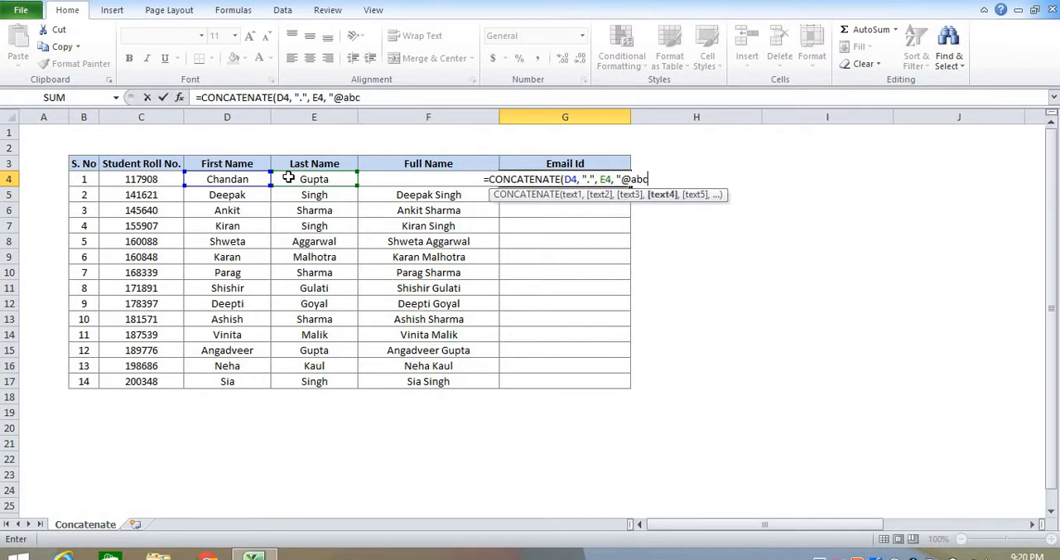
pyautogui.write('.com')
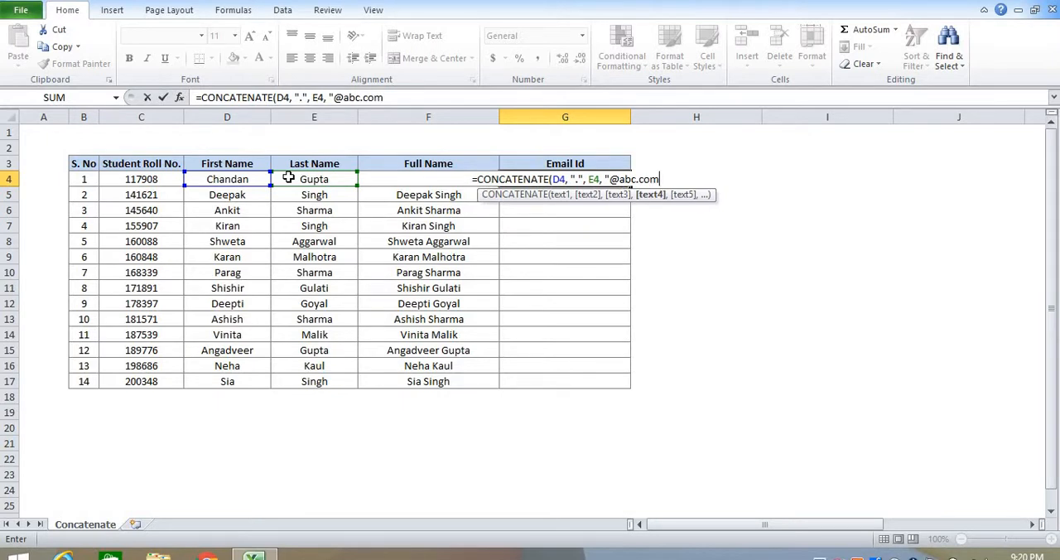
pyautogui.write('")')
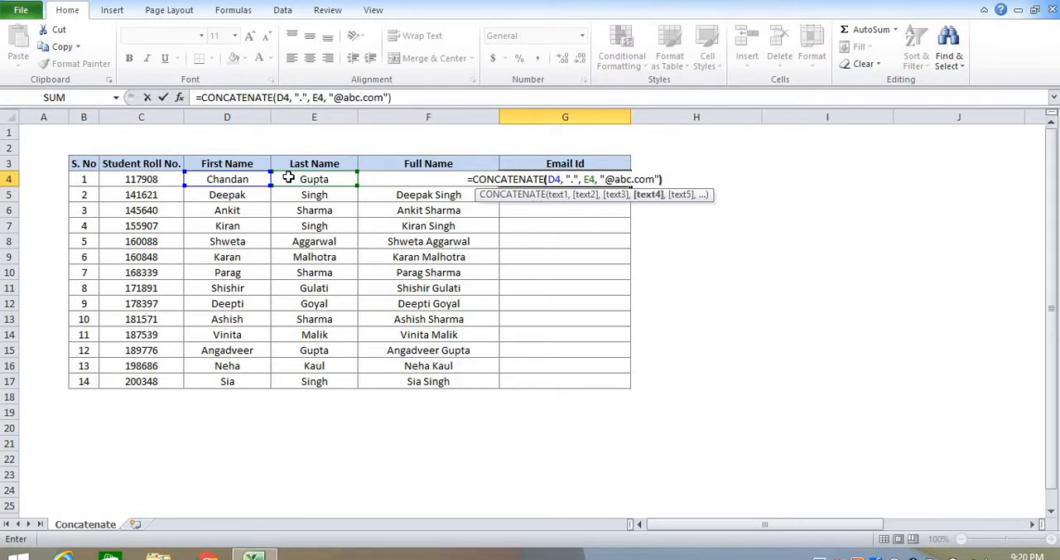
pyautogui.press('Return')
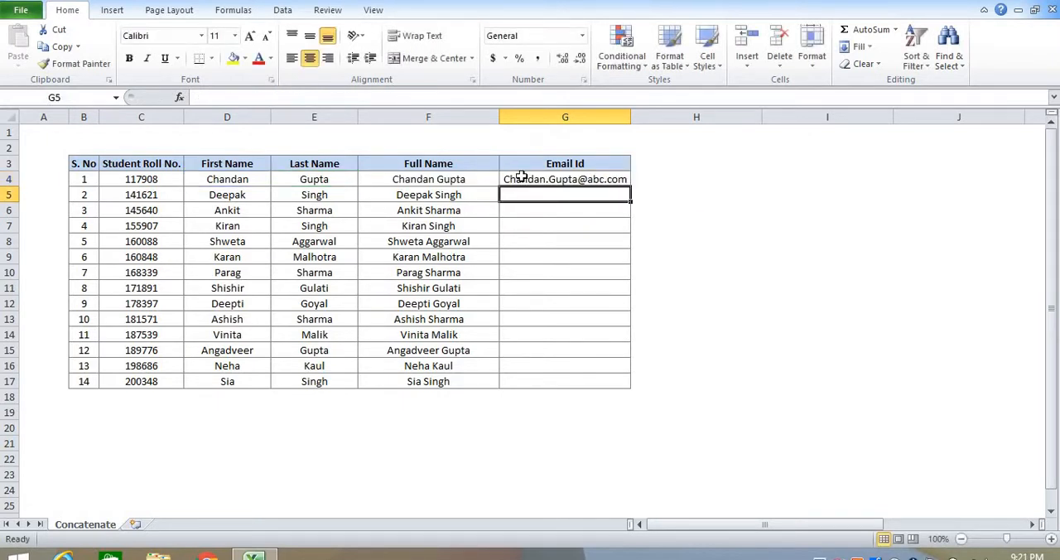
# - Widen column G slightly and fill the email formula from G4 down to G17
pyautogui.moveTo(631, 116); pyautogui.dragTo(649, 115)
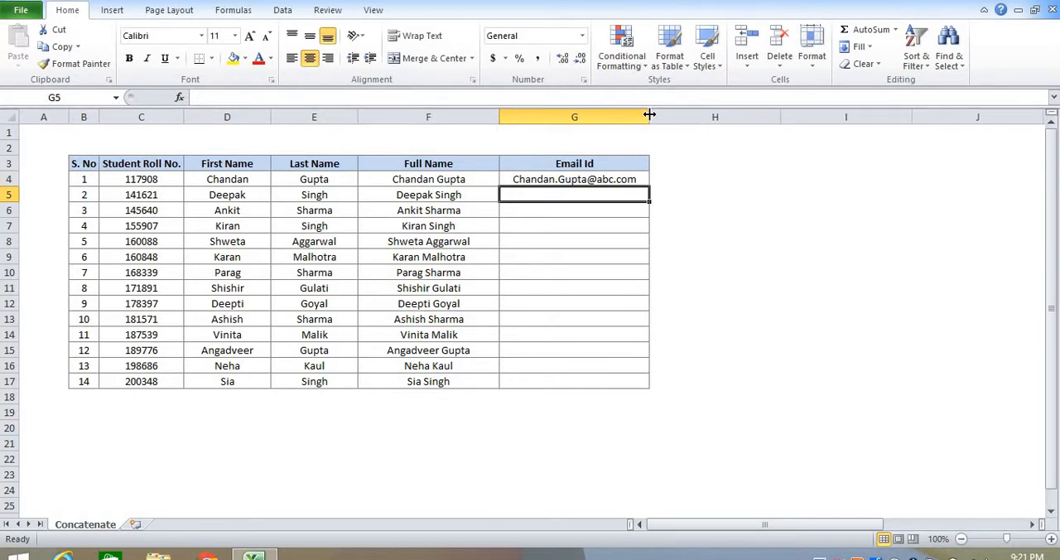
pyautogui.click(645, 179)
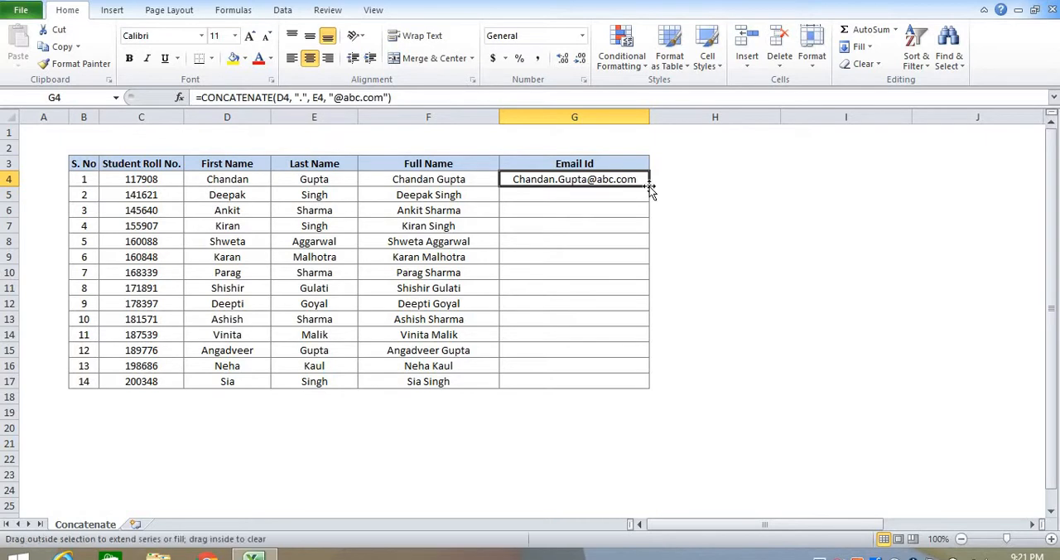
pyautogui.doubleClick(650, 187)
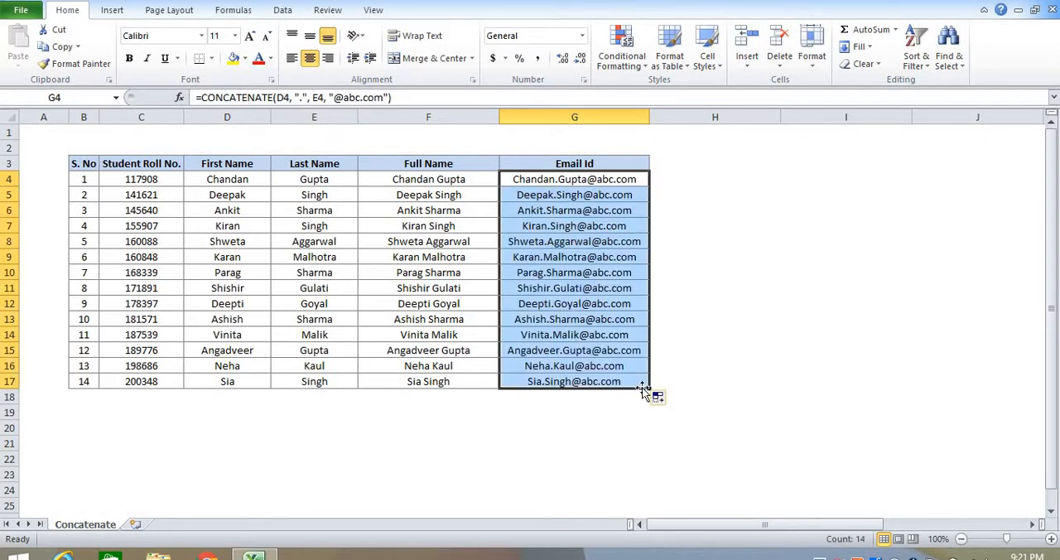
pyautogui.click(686, 347)
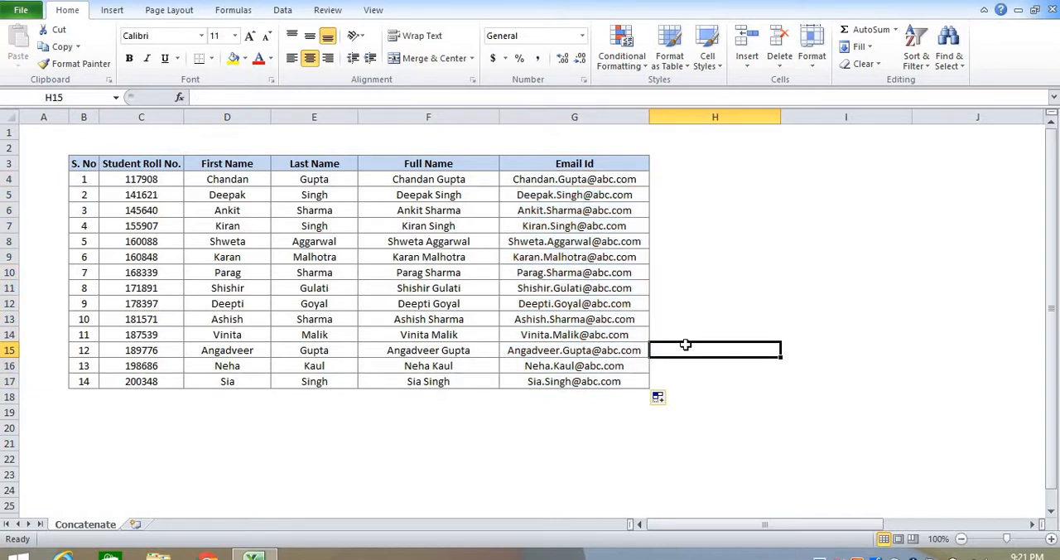